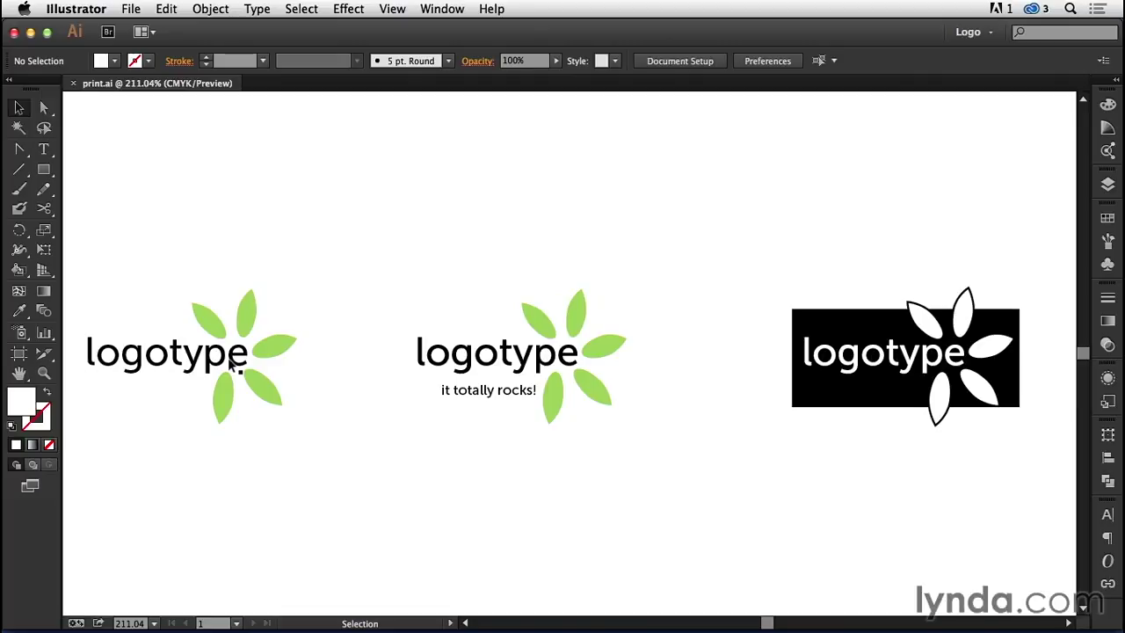
Check the Save As format options and cancel, then inspect the plain logo's outlined lettering in isolation mode.
left_click(130, 9)
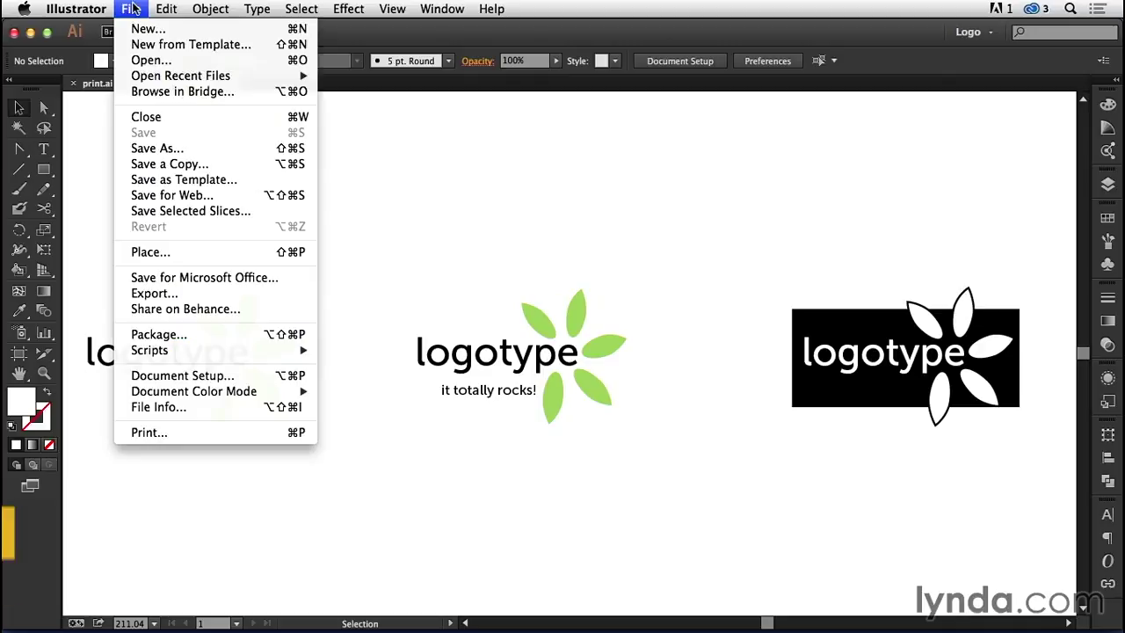
left_click(145, 151)
left_click(617, 508)
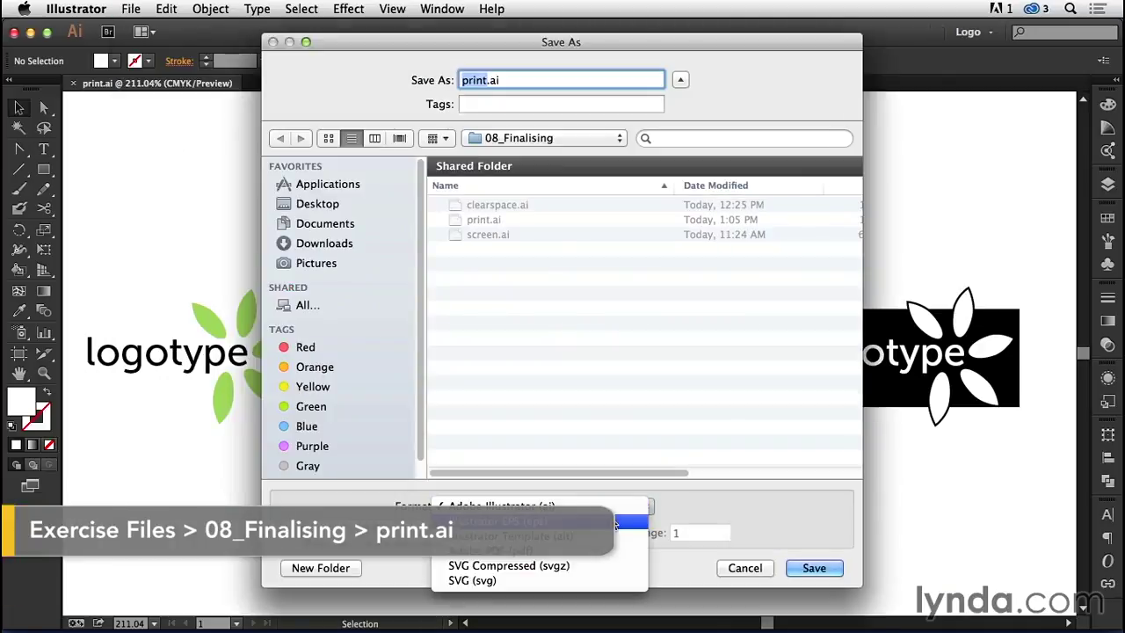
left_click(794, 495)
left_click(744, 568)
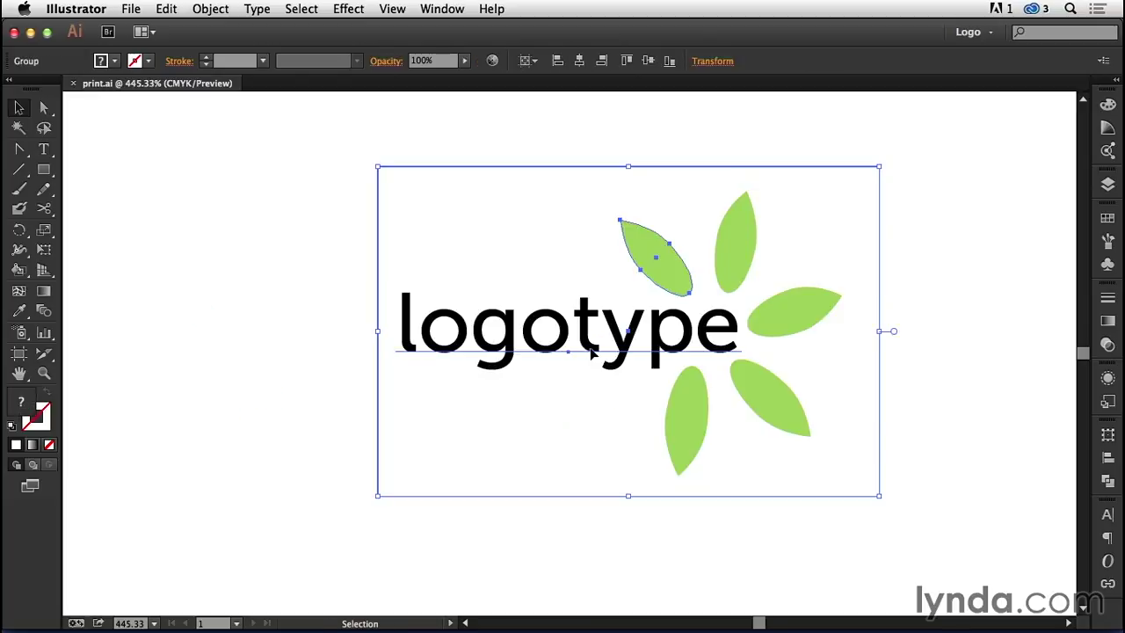
double_click(591, 352)
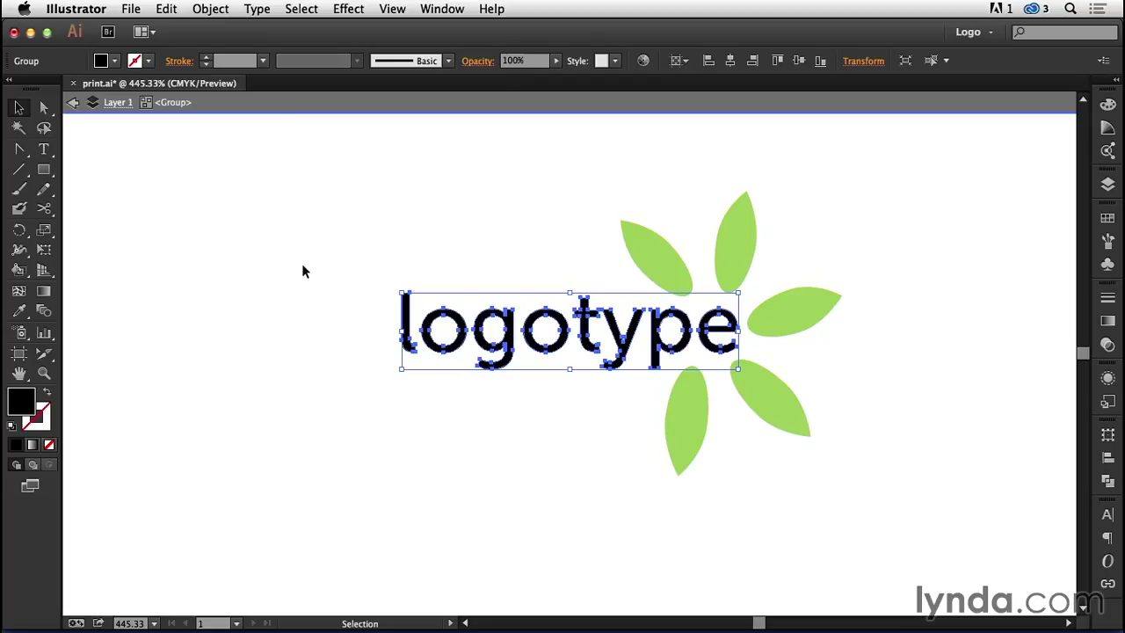
double_click(448, 213)
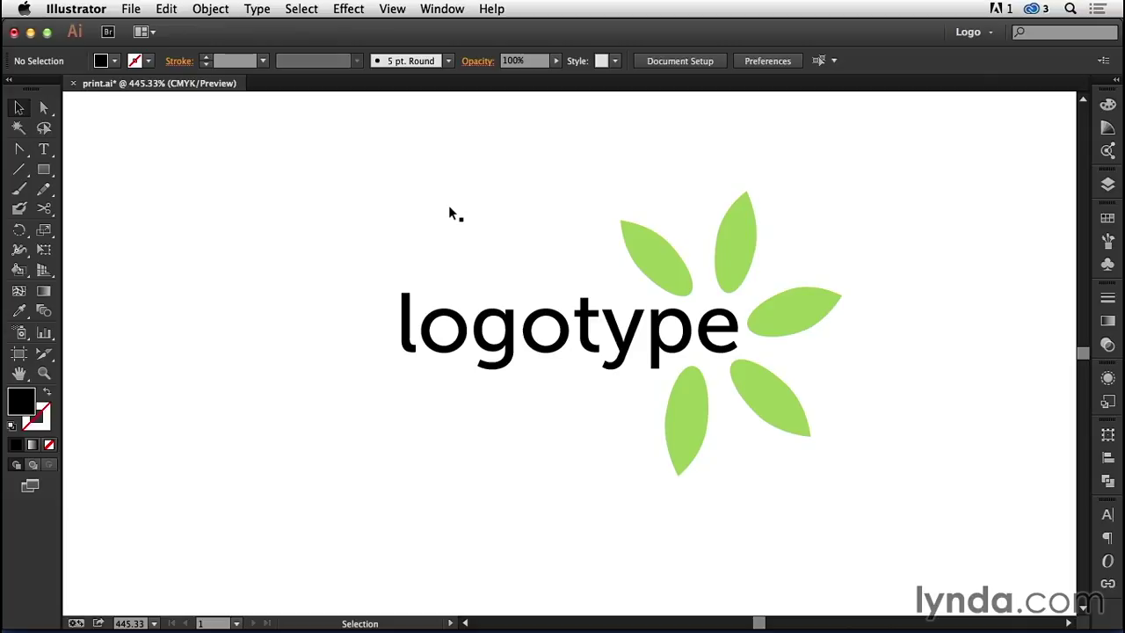
Try shrinking the plain logo toward the top-left, then undo to restore its size.
left_click(662, 263)
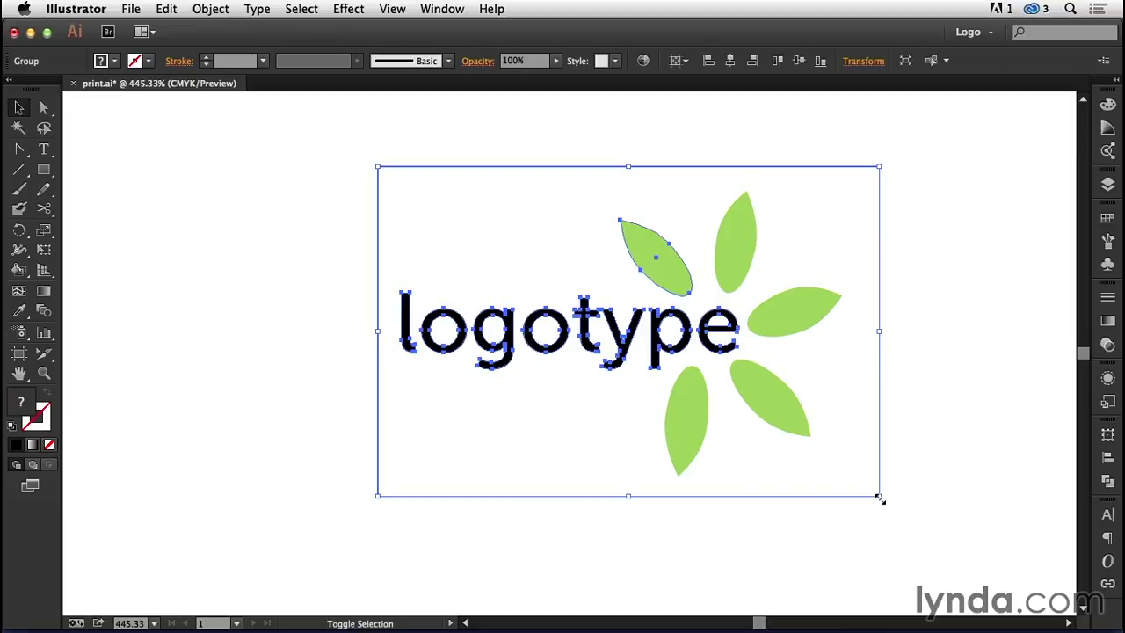
left_click_drag(878, 496, 701, 346)
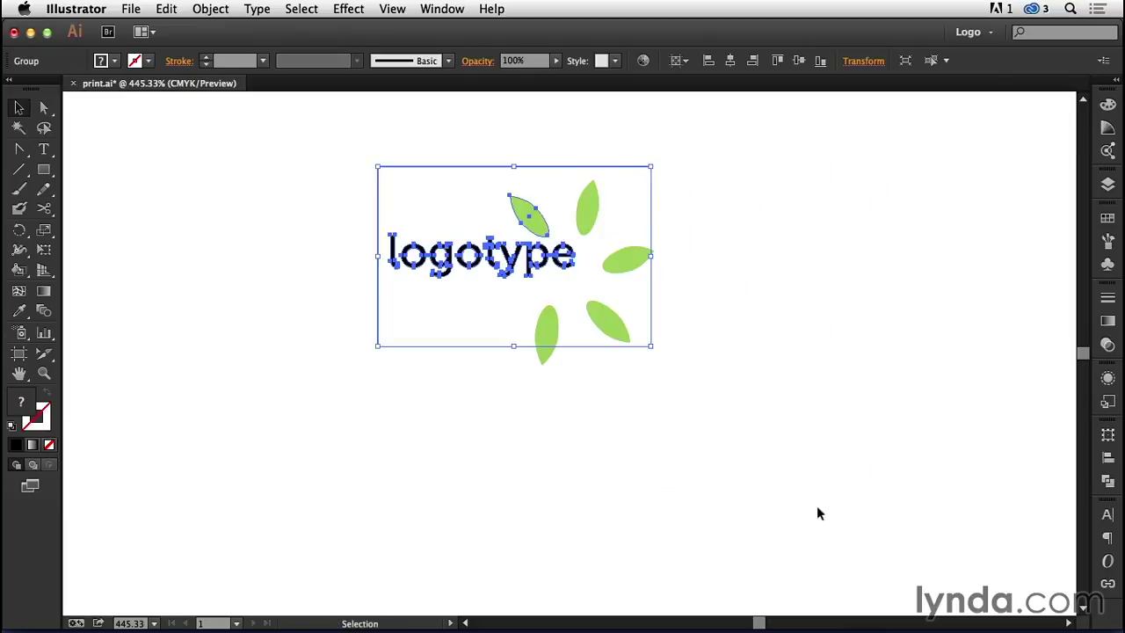
left_click(796, 356)
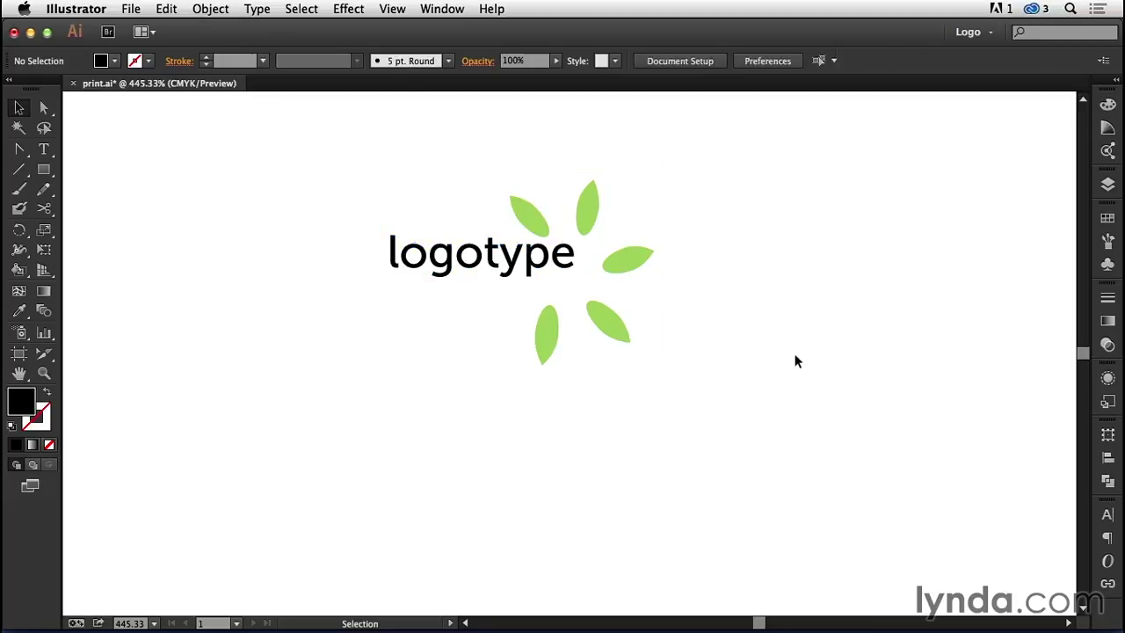
key("super+z")
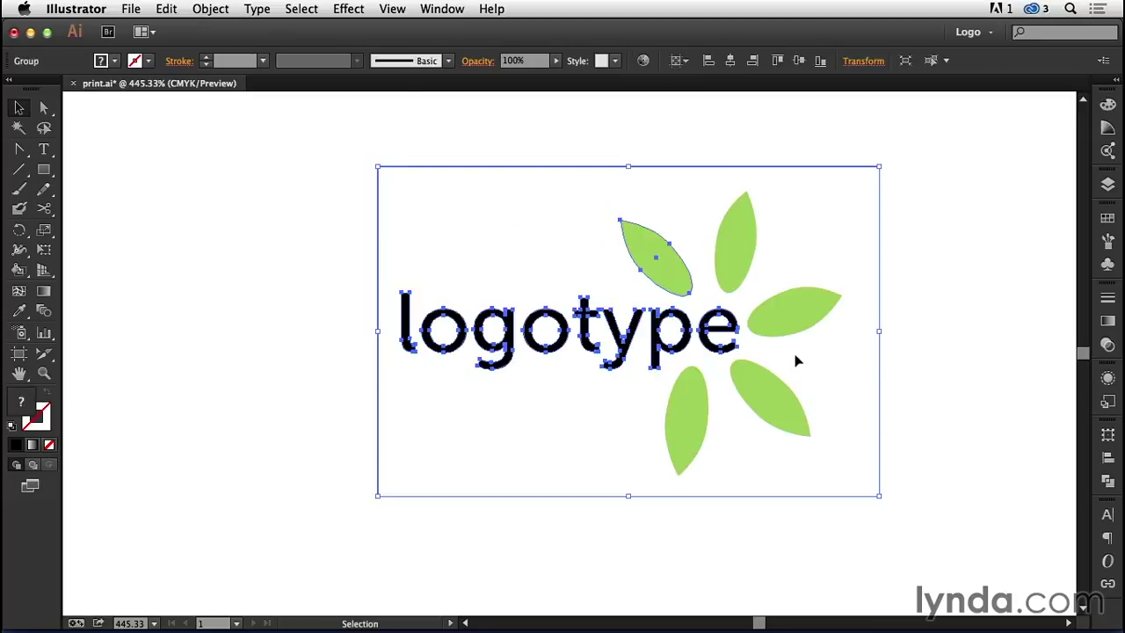
Expand the upper-left leaf's effects with Object > Expand Appearance, then fit all three logos in view.
double_click(659, 261)
left_click(656, 255)
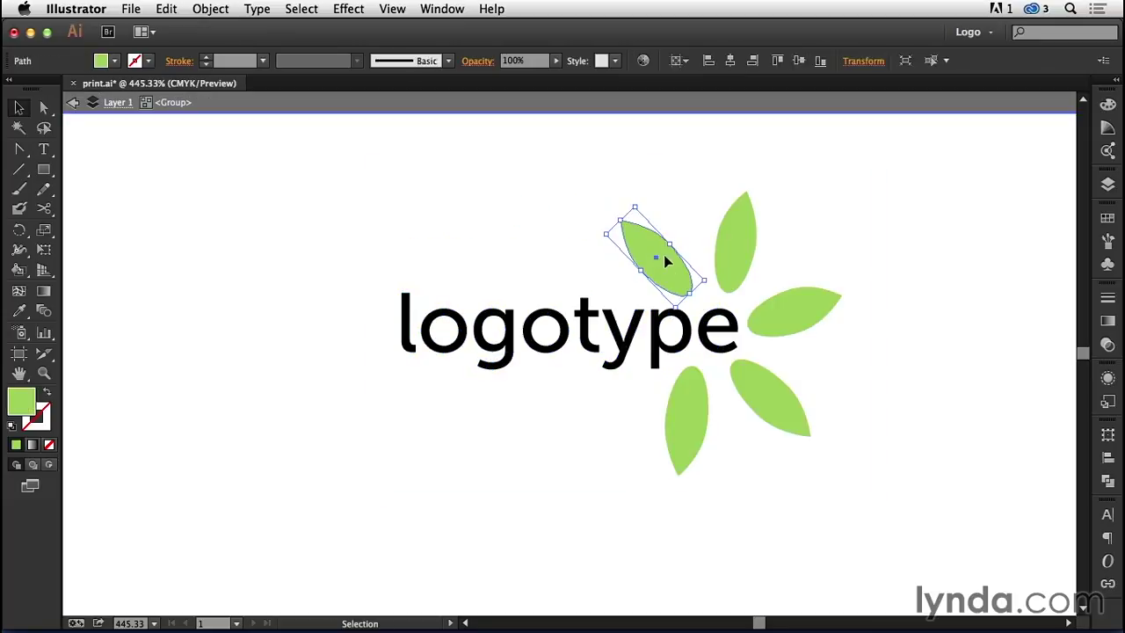
left_click(1108, 378)
left_click(215, 9)
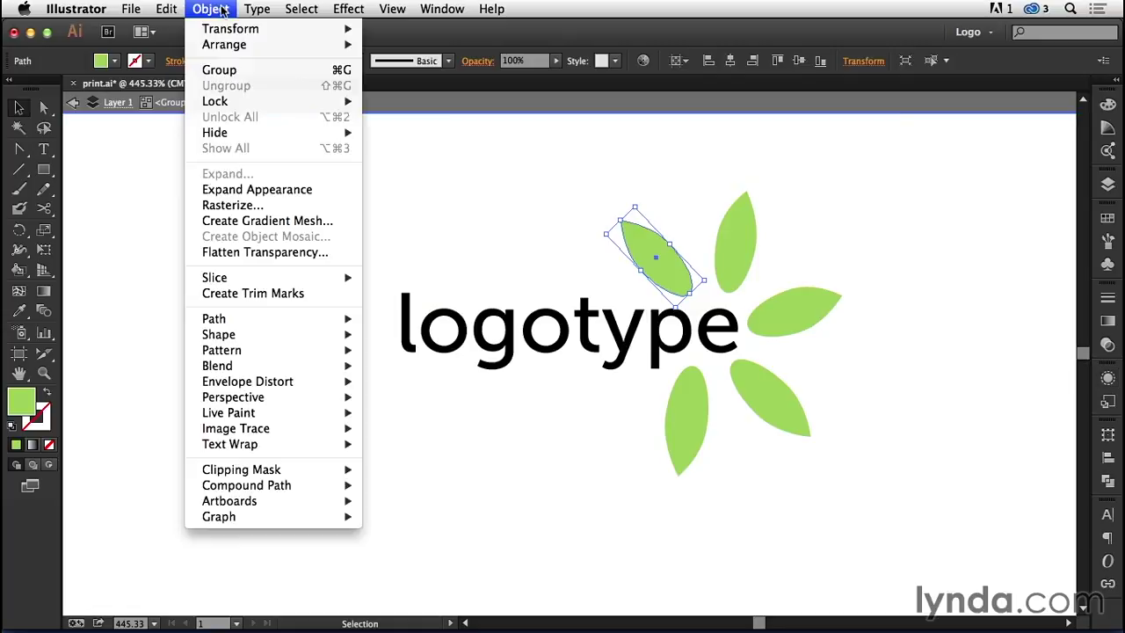
left_click(251, 192)
left_click_drag(249, 190, 545, 276)
left_click(578, 431)
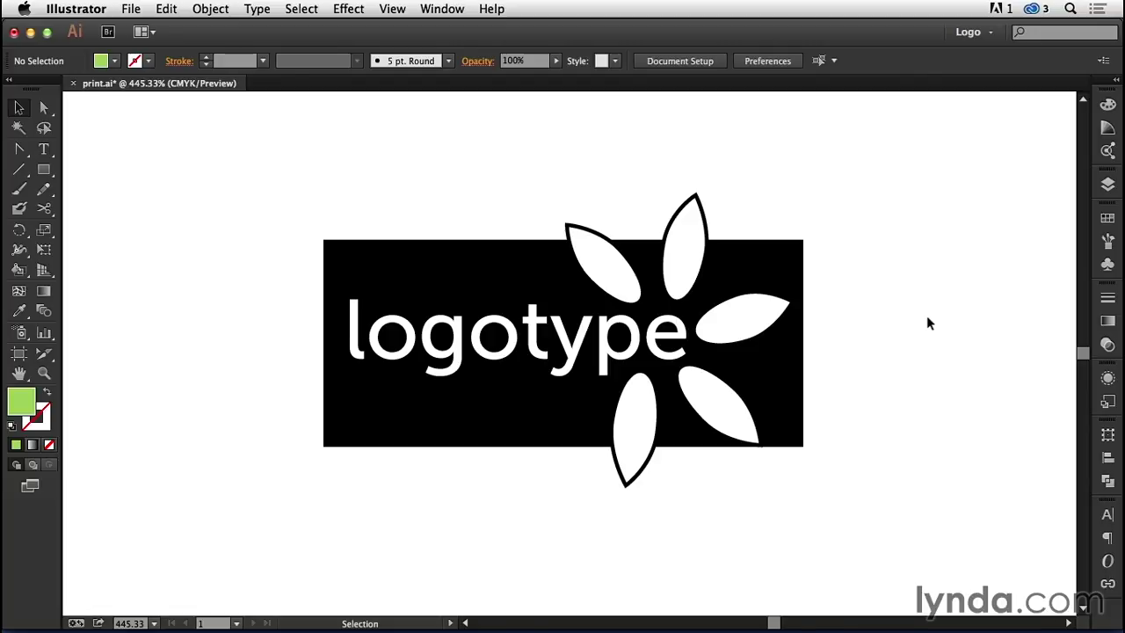
key("super+0")
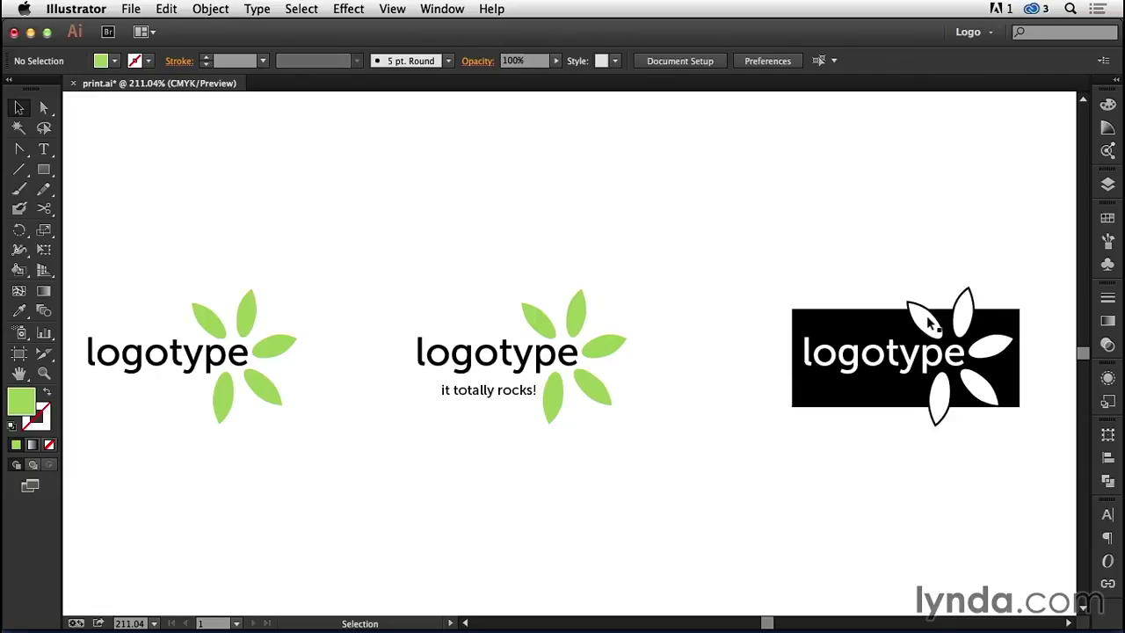
In the Layers panel, expand Layer 1 and select the middle logo's background rectangle.
left_click(1107, 184)
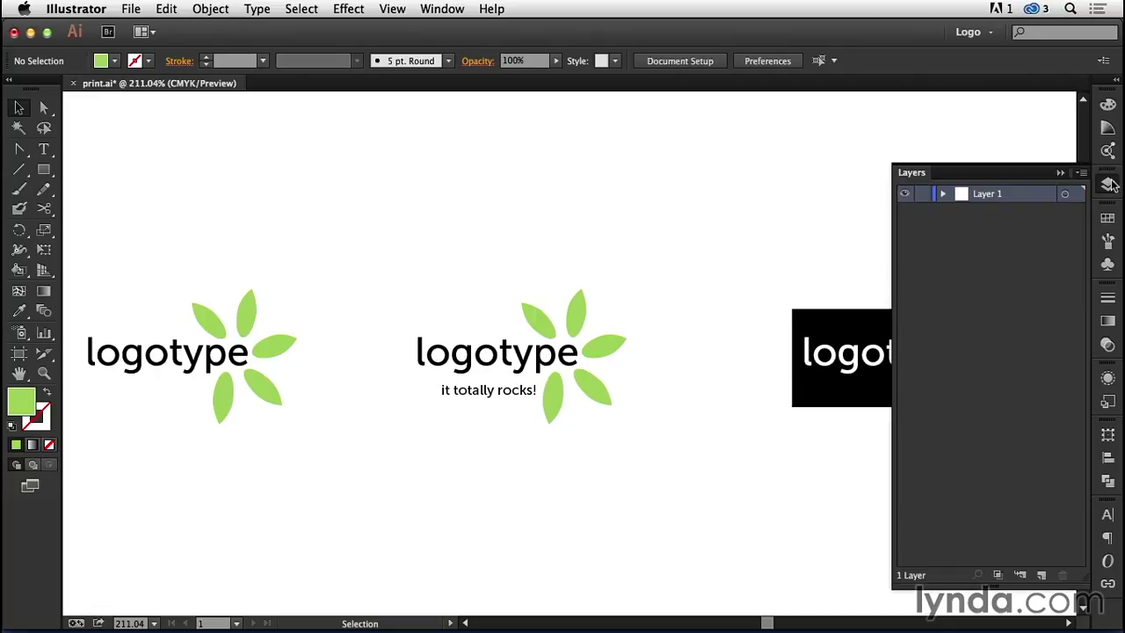
left_click(943, 194)
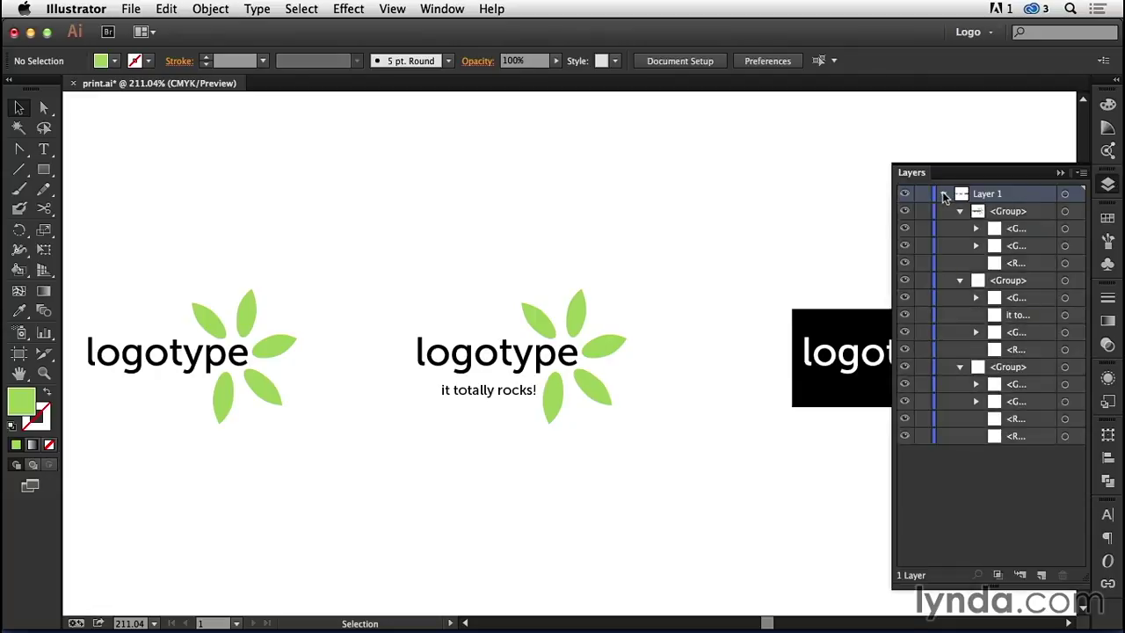
left_click(1016, 263)
left_click(1065, 349)
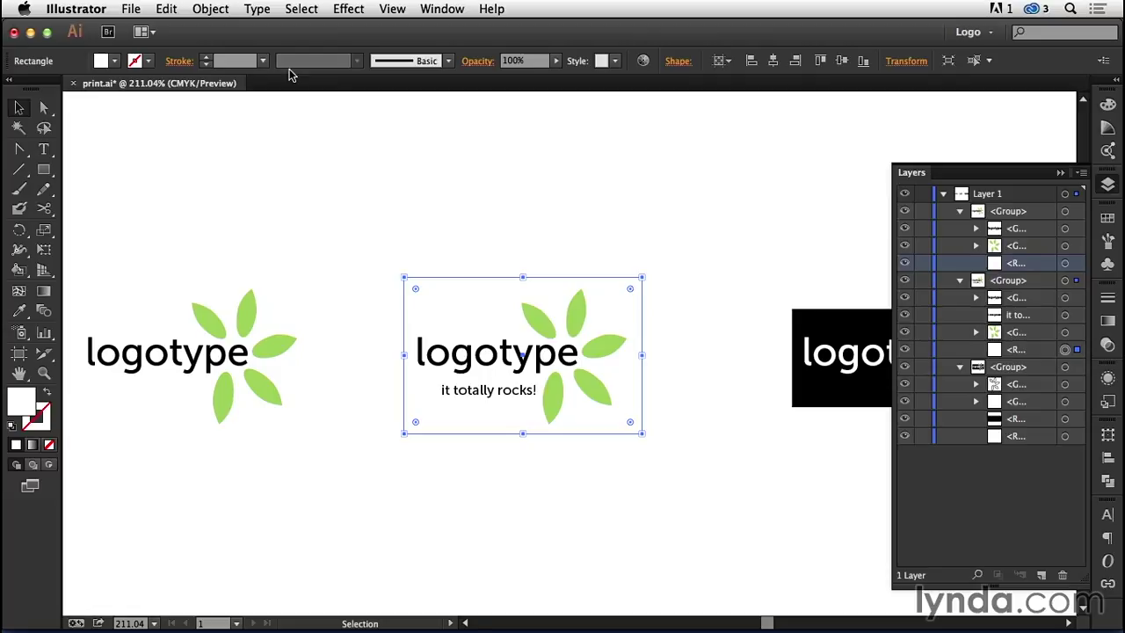
left_click(221, 11)
mouse_move(276, 501)
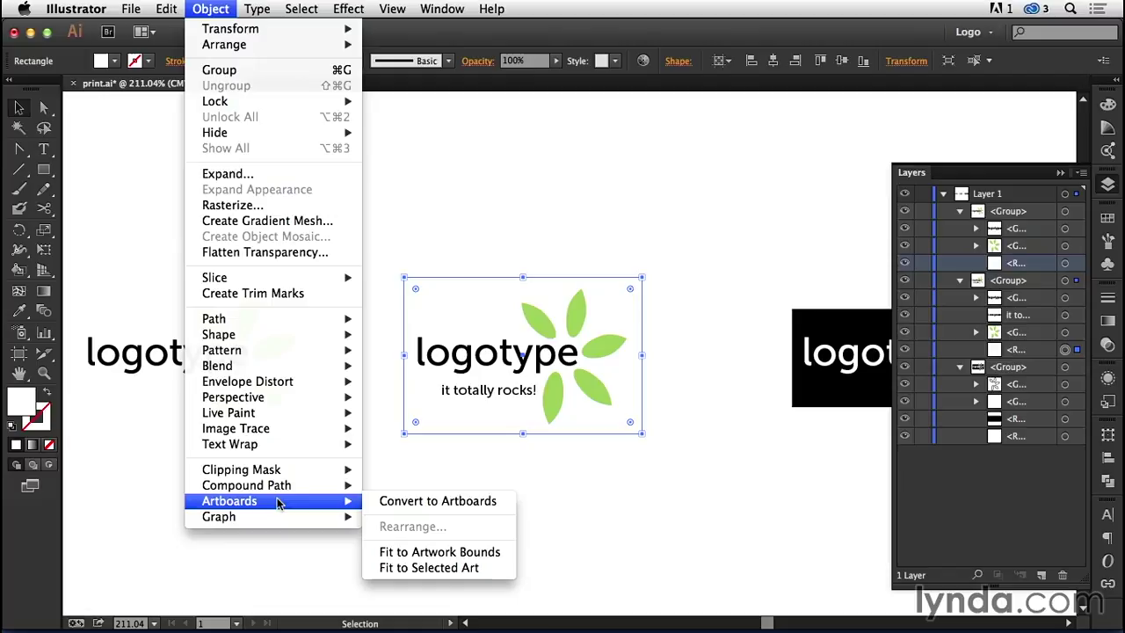
left_click(666, 176)
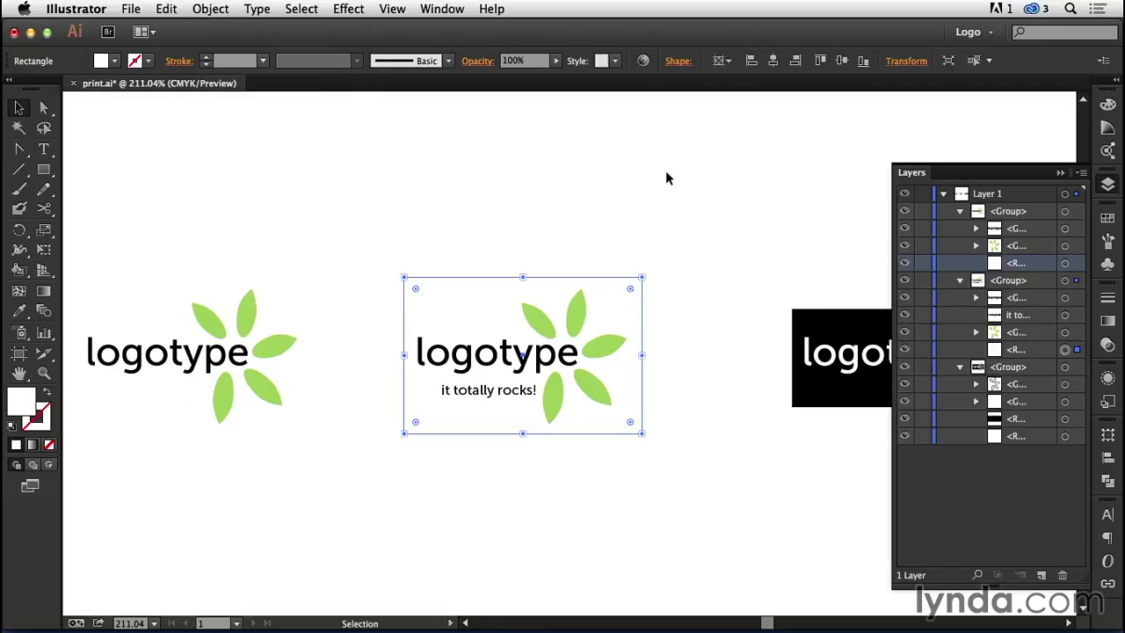
Add the reverse and plain logos' background rectangles to the selection.
key("a")
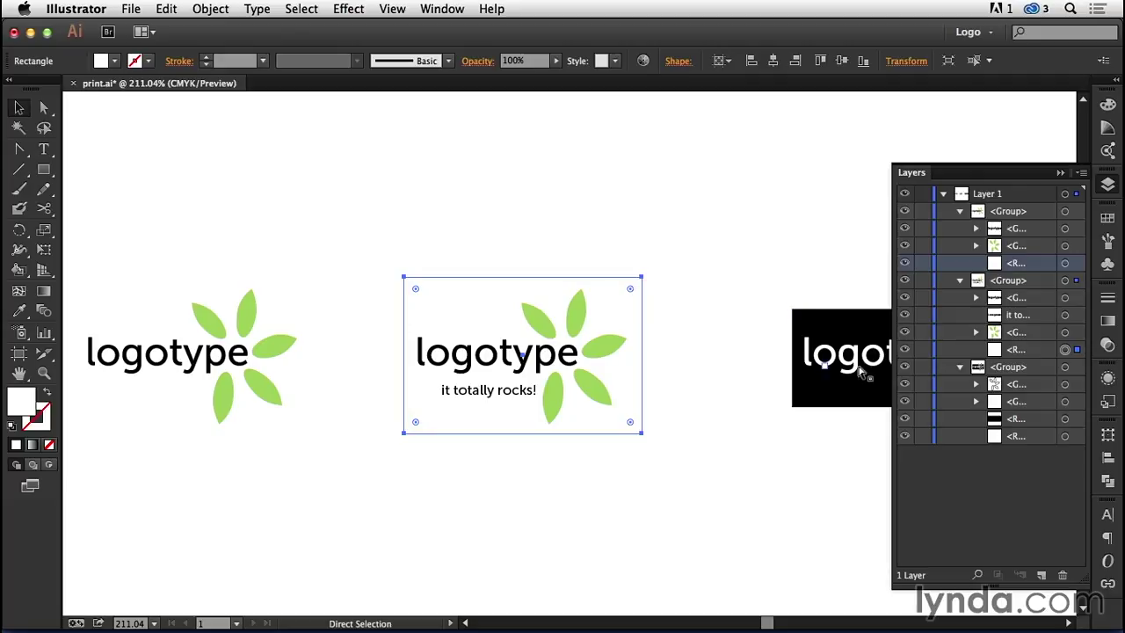
left_click(1065, 437, "shift")
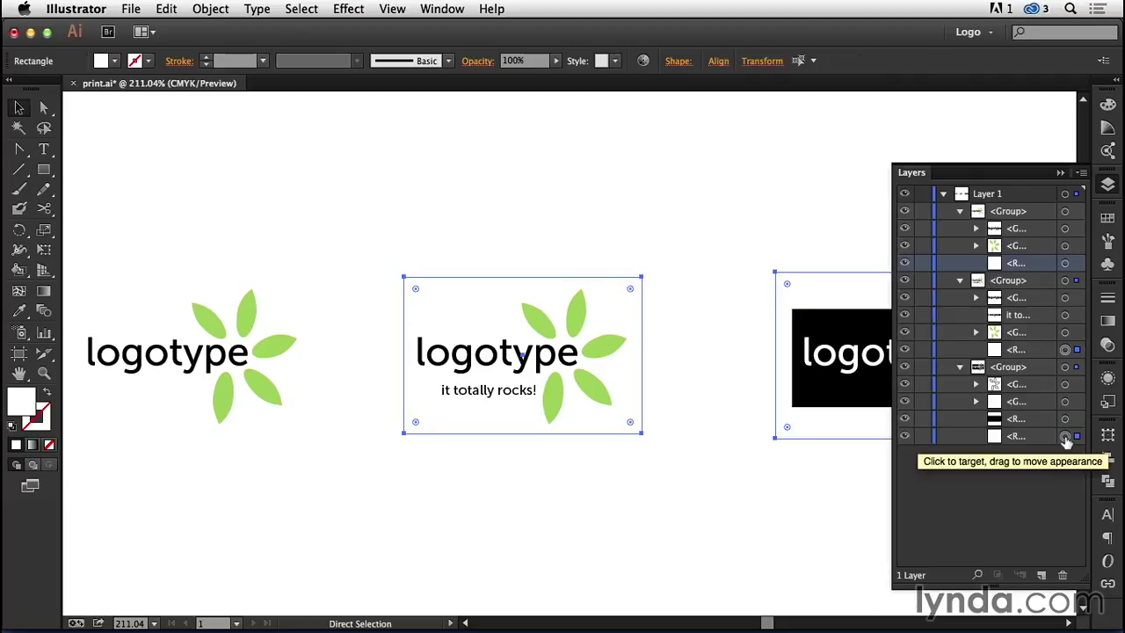
left_click(1065, 264, "shift")
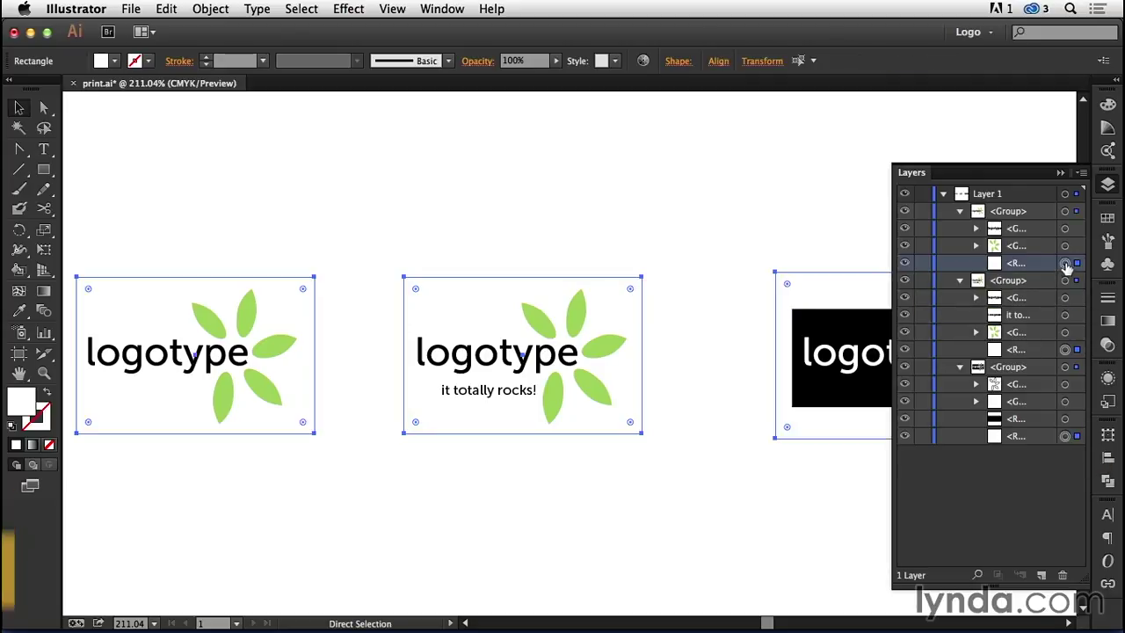
key("super")
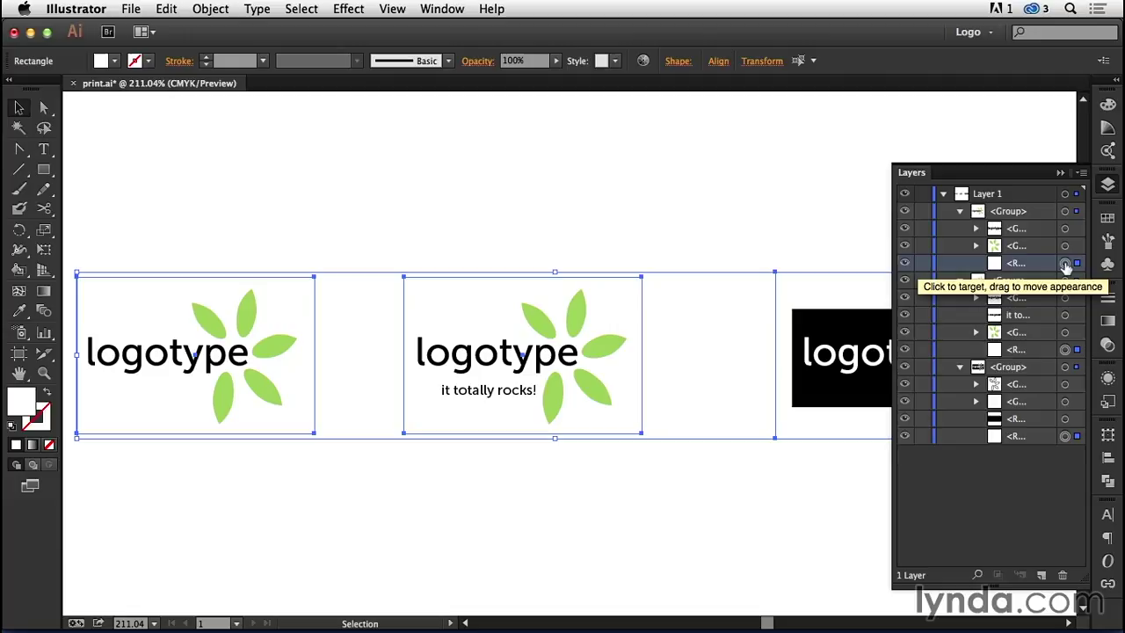
key("super")
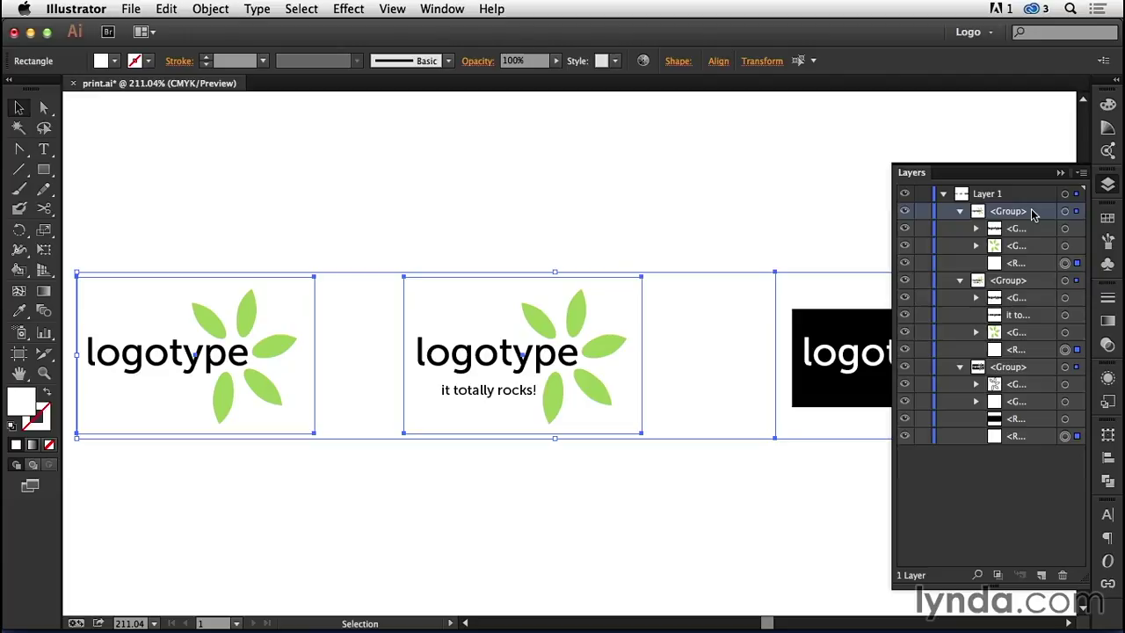
Paste the rectangles in place and convert them to artboards, then zoom out to see them all.
left_click(167, 9)
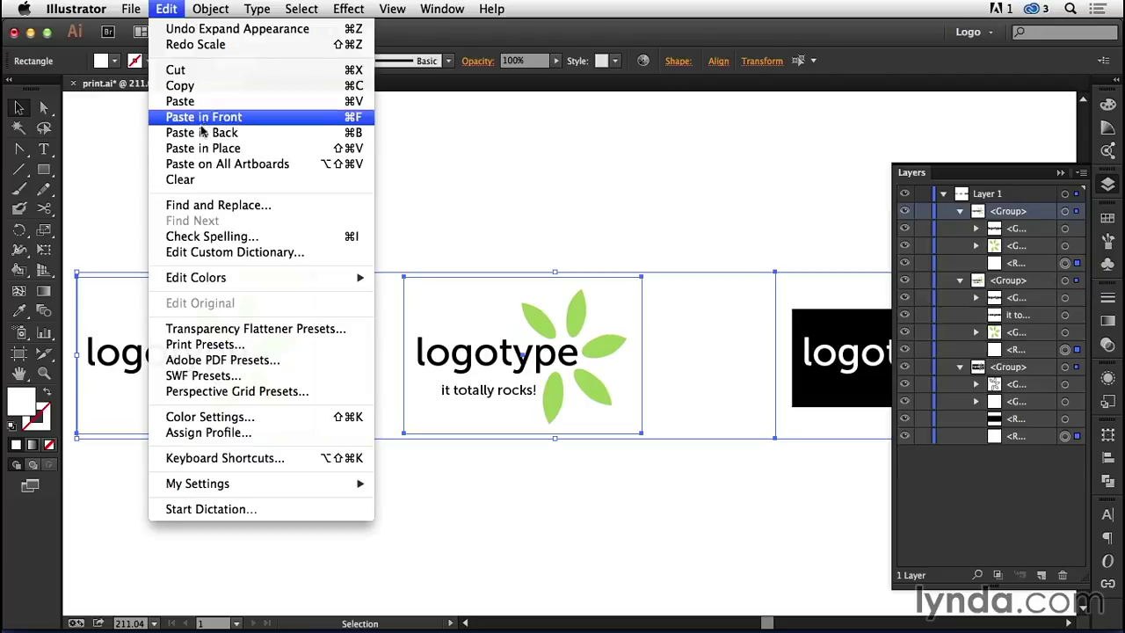
left_click(205, 149)
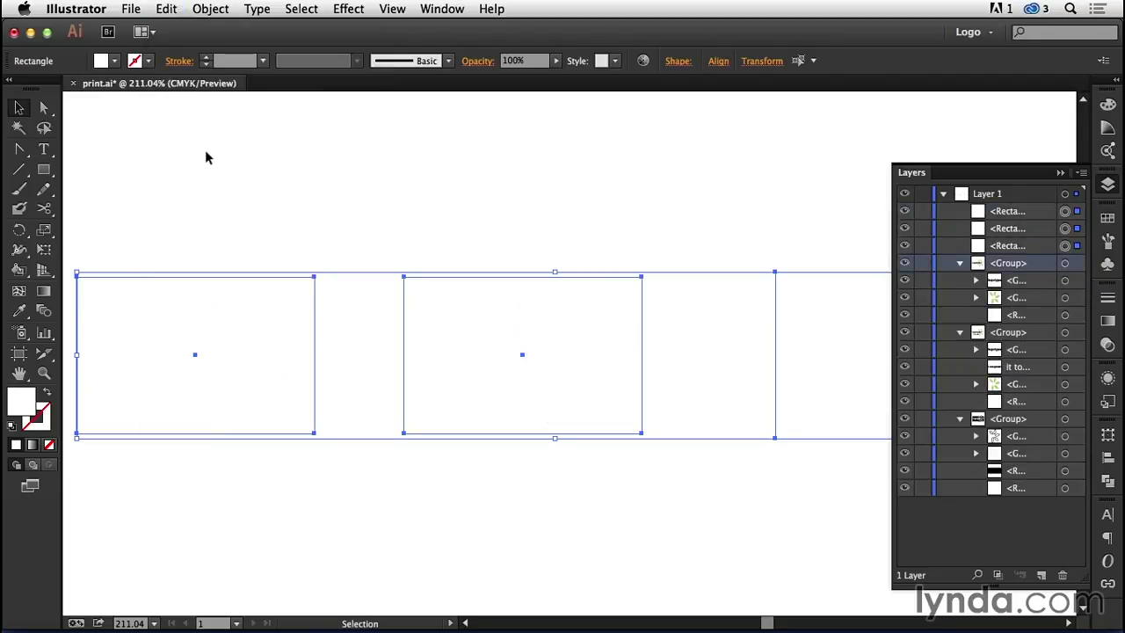
left_click(208, 8)
mouse_move(269, 514)
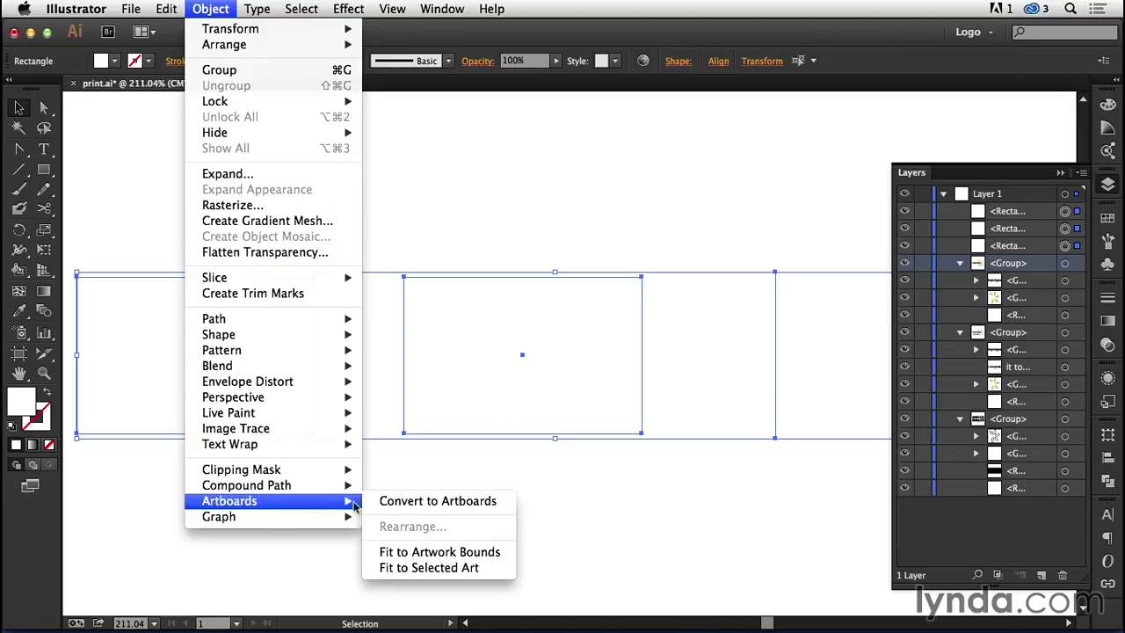
left_click(402, 502)
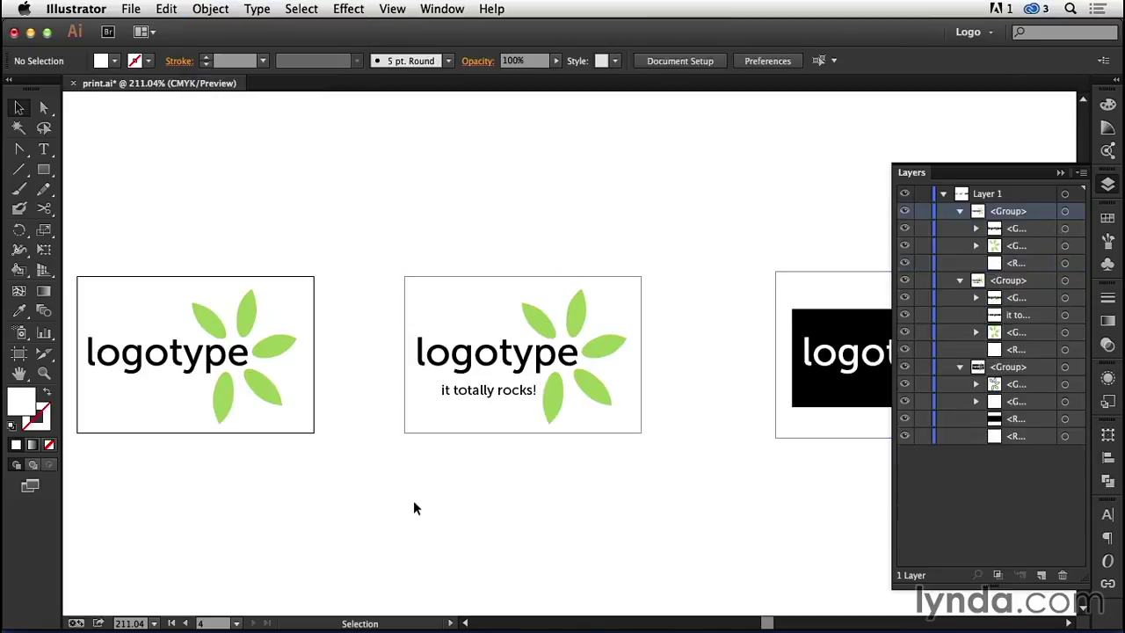
key("super+alt+0")
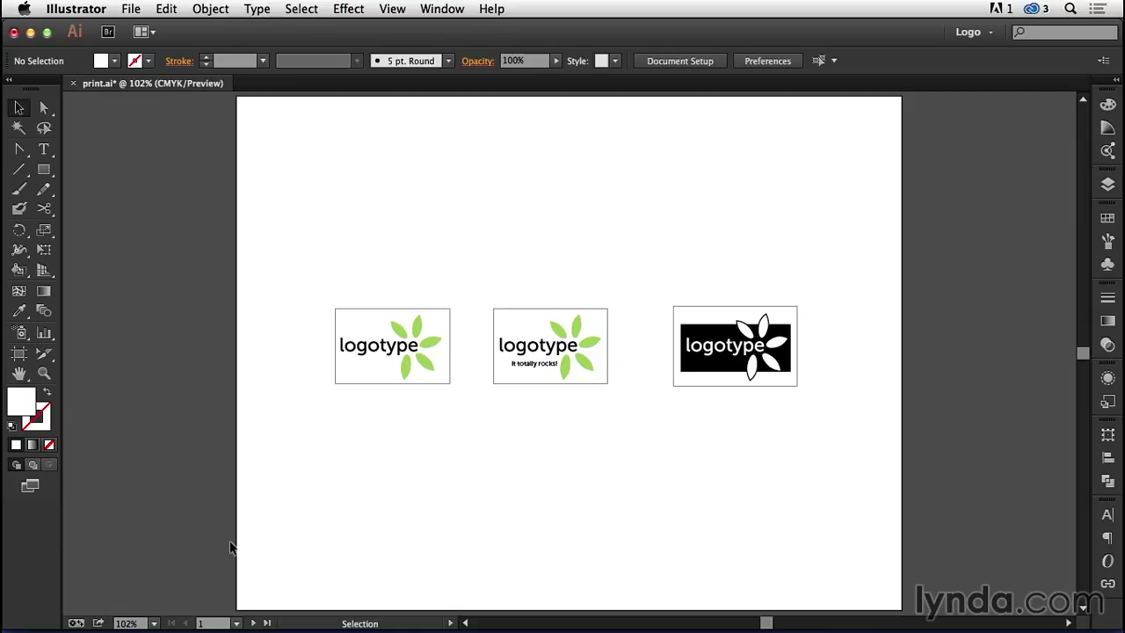
Delete the original letter-size Artboard 1 with the Artboard tool.
left_click(18, 353)
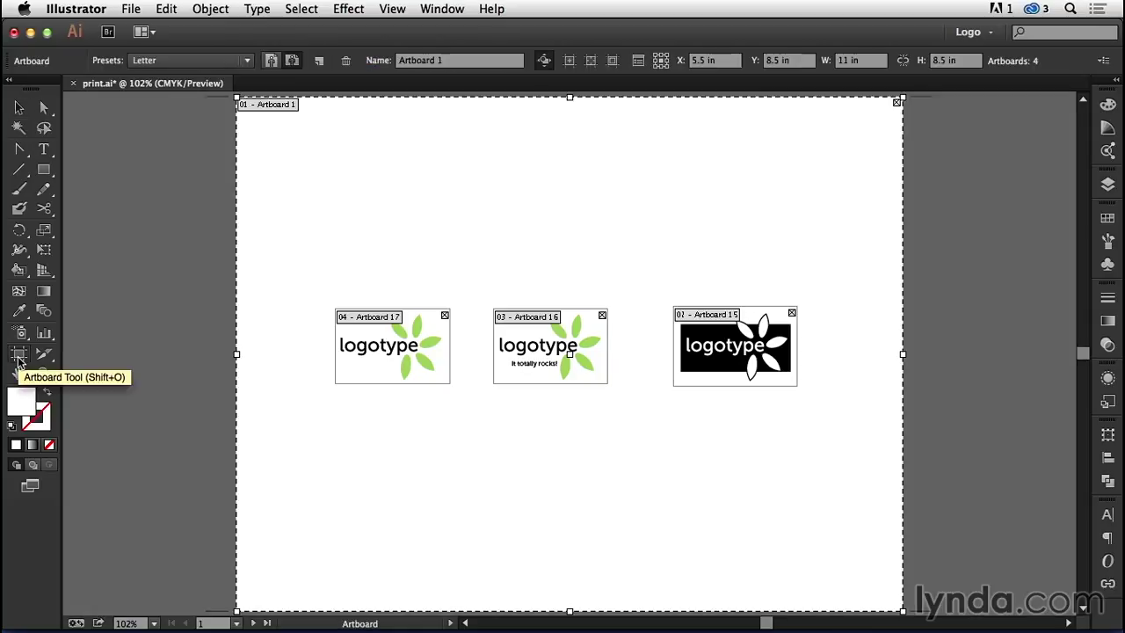
left_click(345, 61)
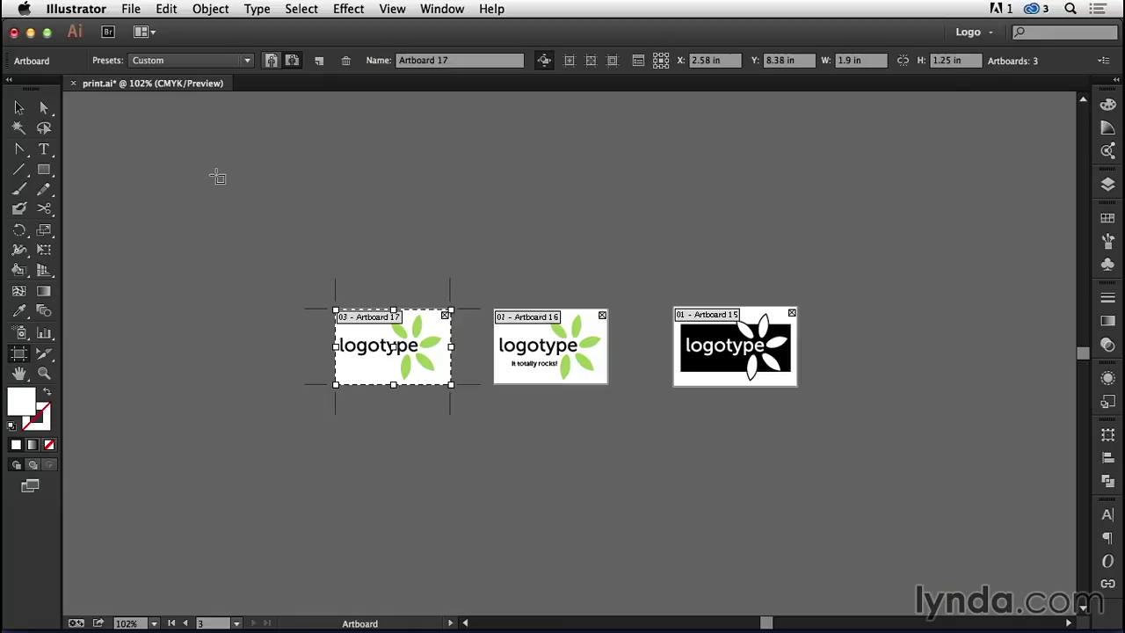
key("Escape")
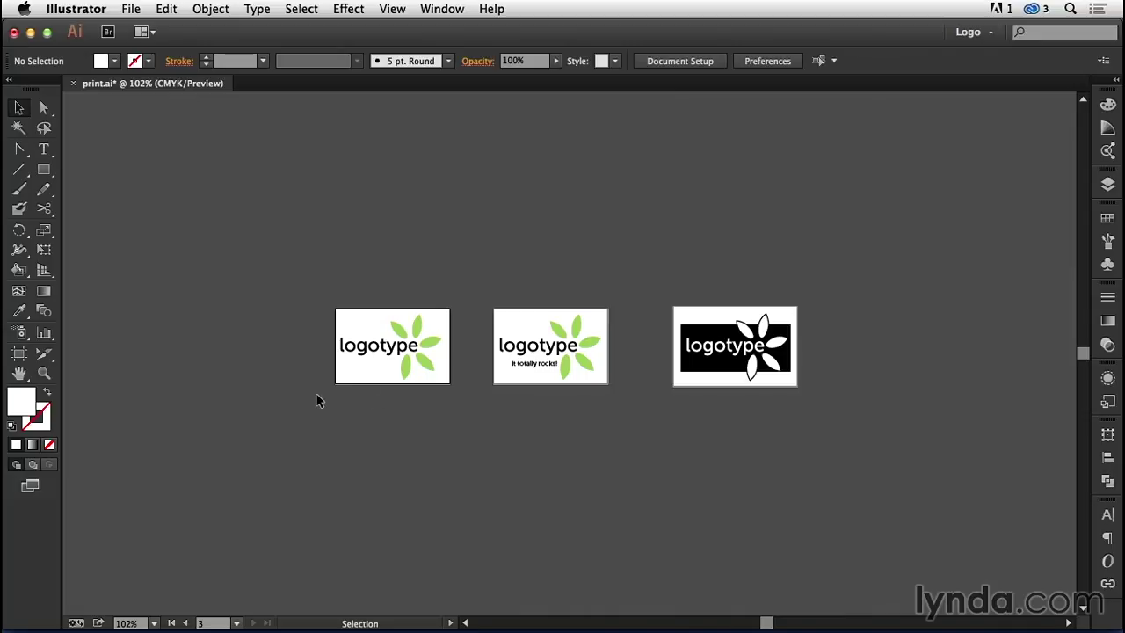
Save as Illustrator EPS with Use Artboards enabled, choosing the Illustrator CS EPS version.
left_click(132, 9)
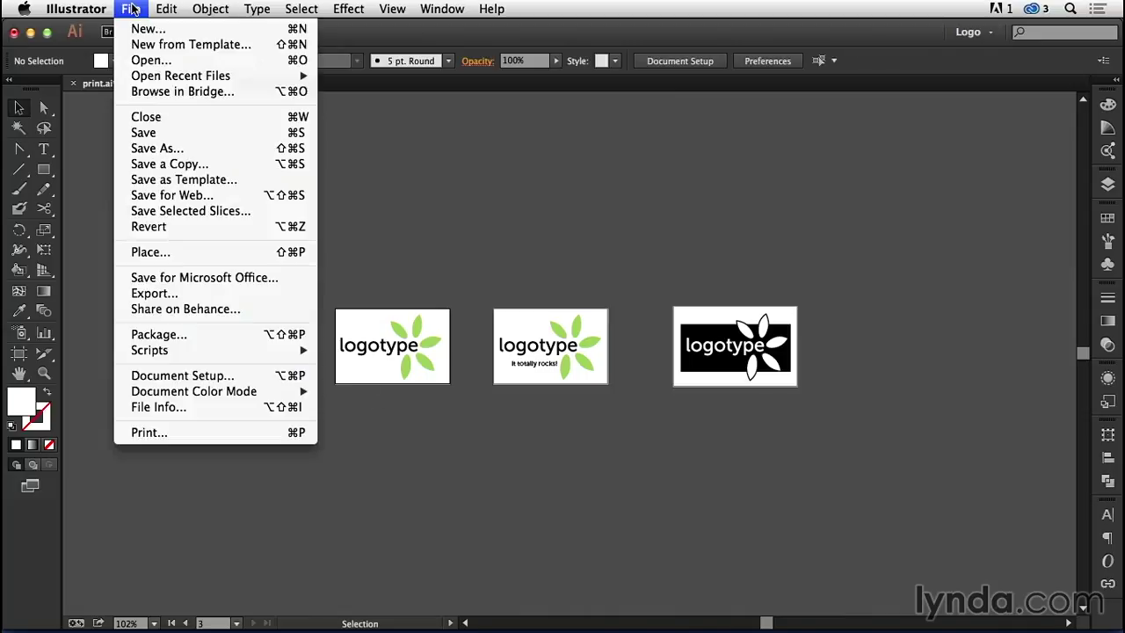
left_click(167, 148)
left_click(560, 510)
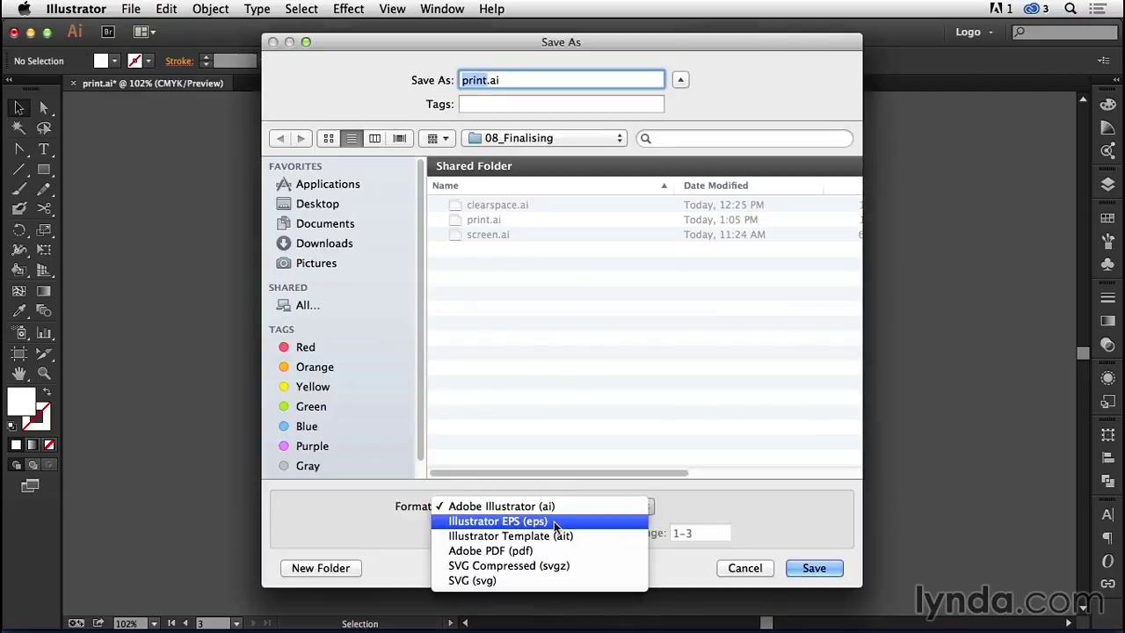
left_click(554, 521)
left_click(447, 533)
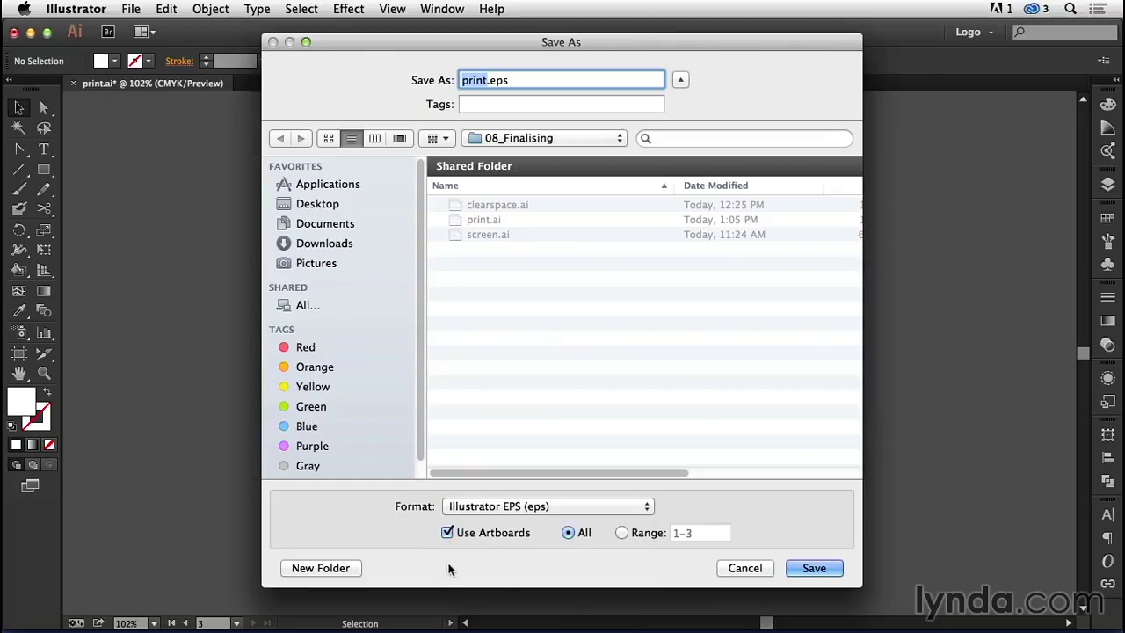
left_click(815, 569)
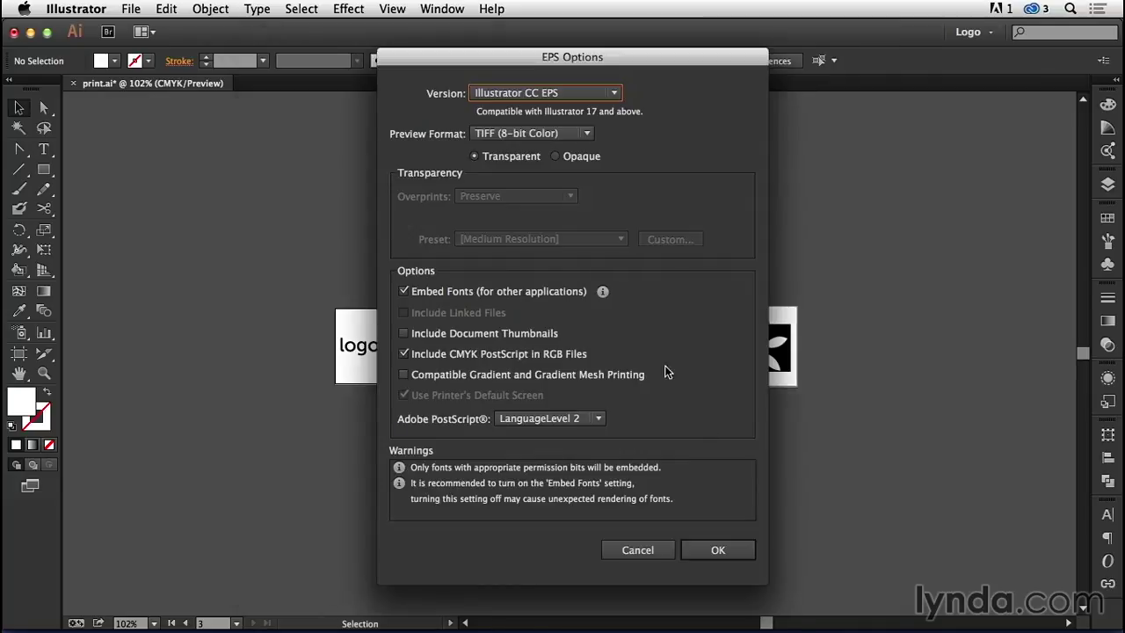
left_click(604, 93)
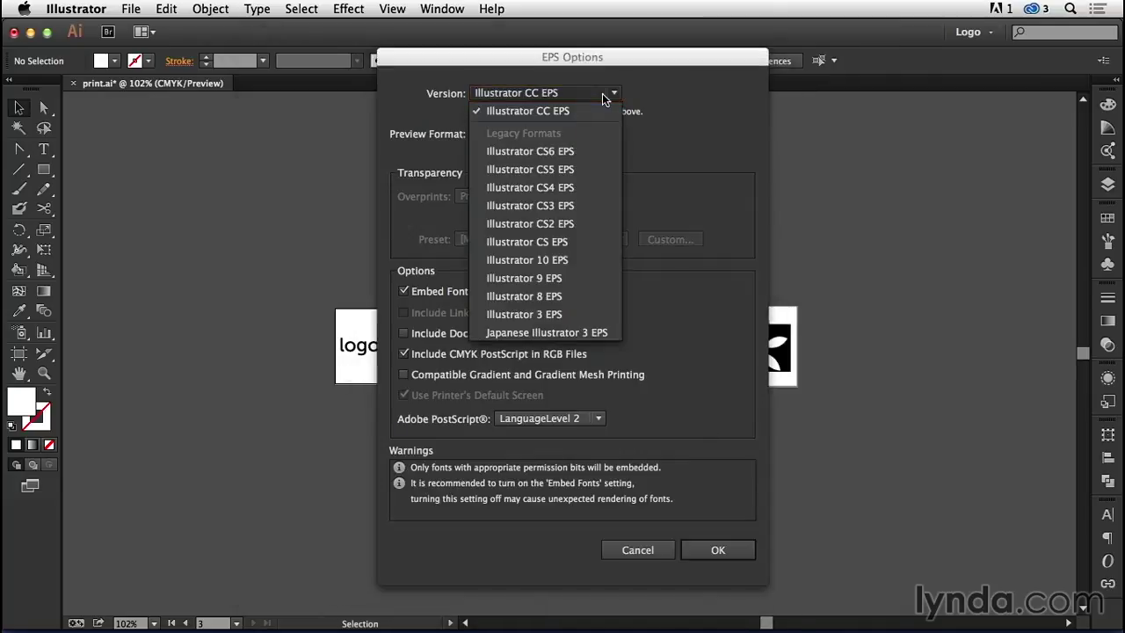
left_click(580, 249)
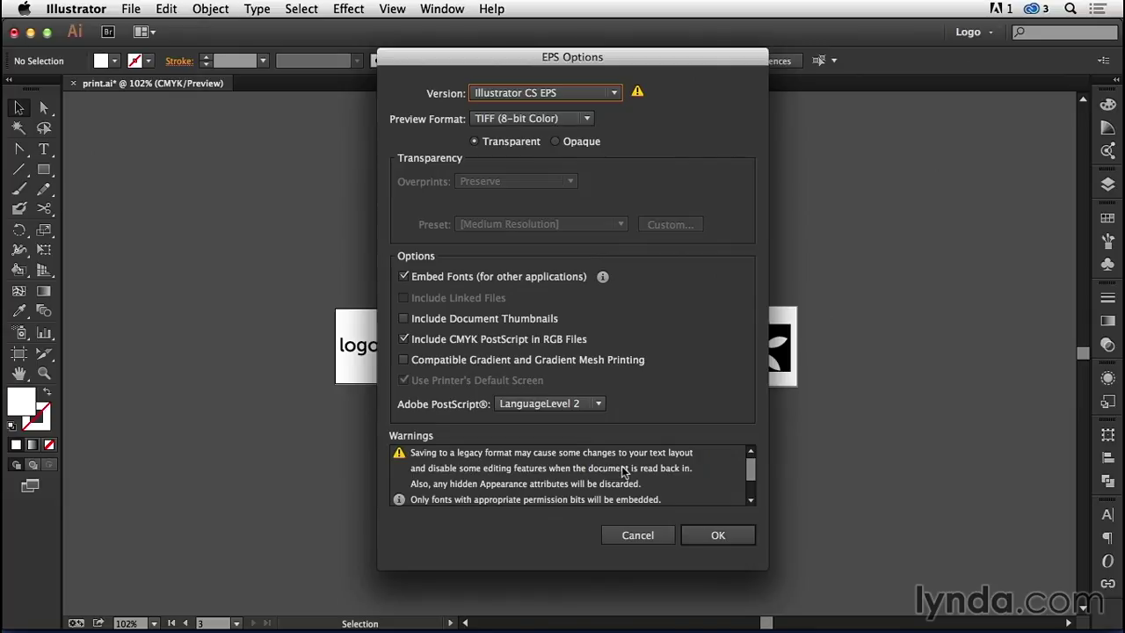
left_click(718, 536)
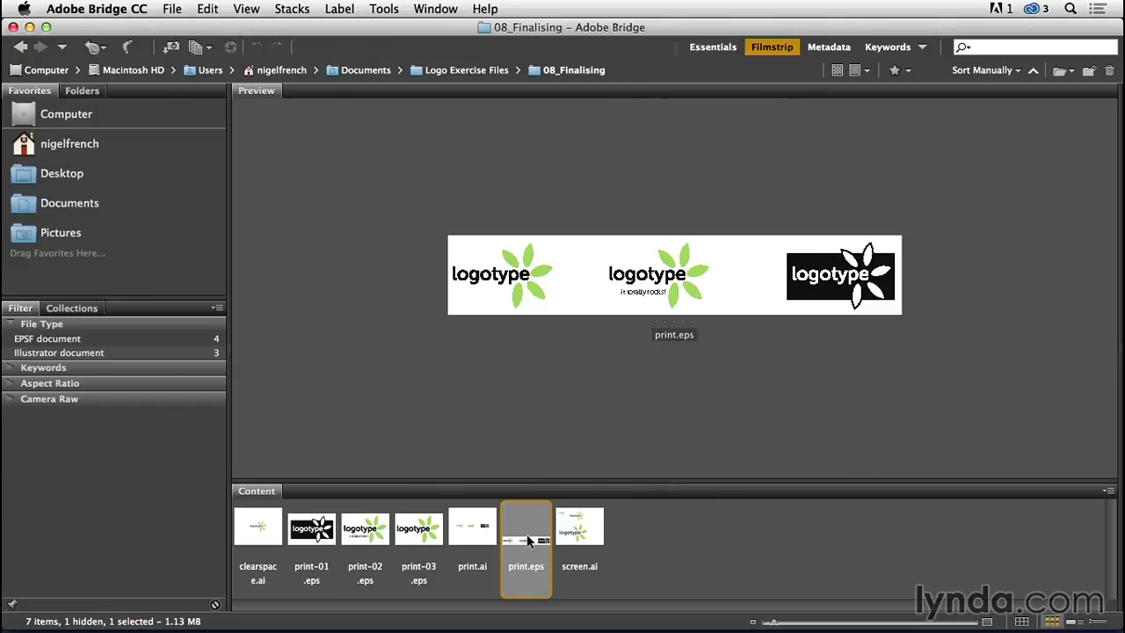
In Bridge's filmstrip, change the print-01.eps filename to print_reverse.eps.
left_click(313, 538)
left_click(368, 536)
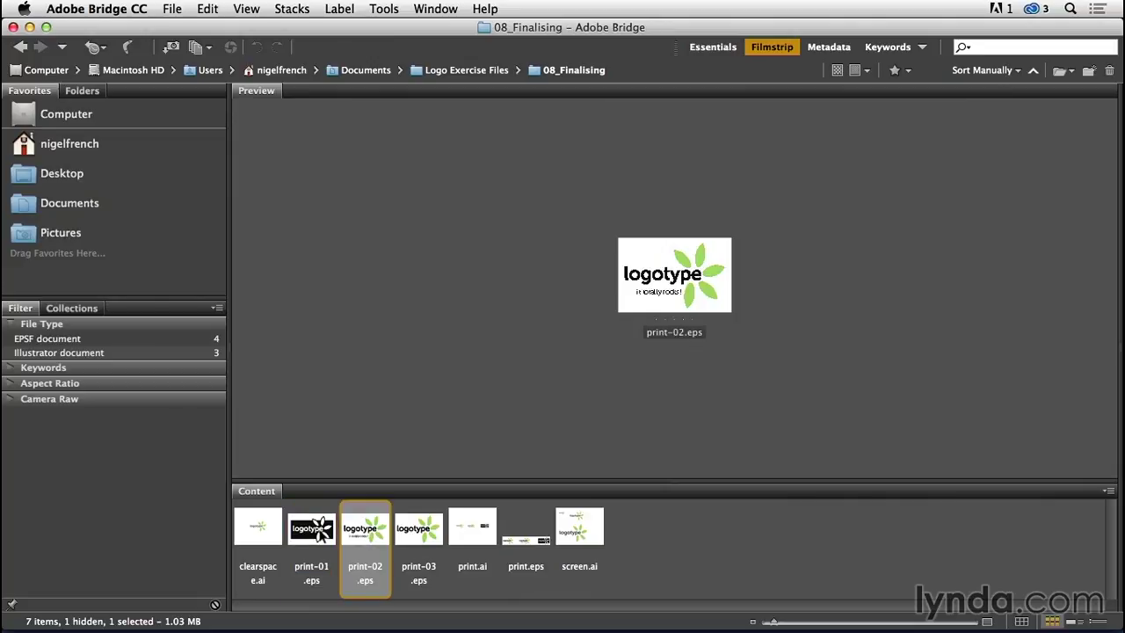
left_click(312, 532)
left_click(316, 567)
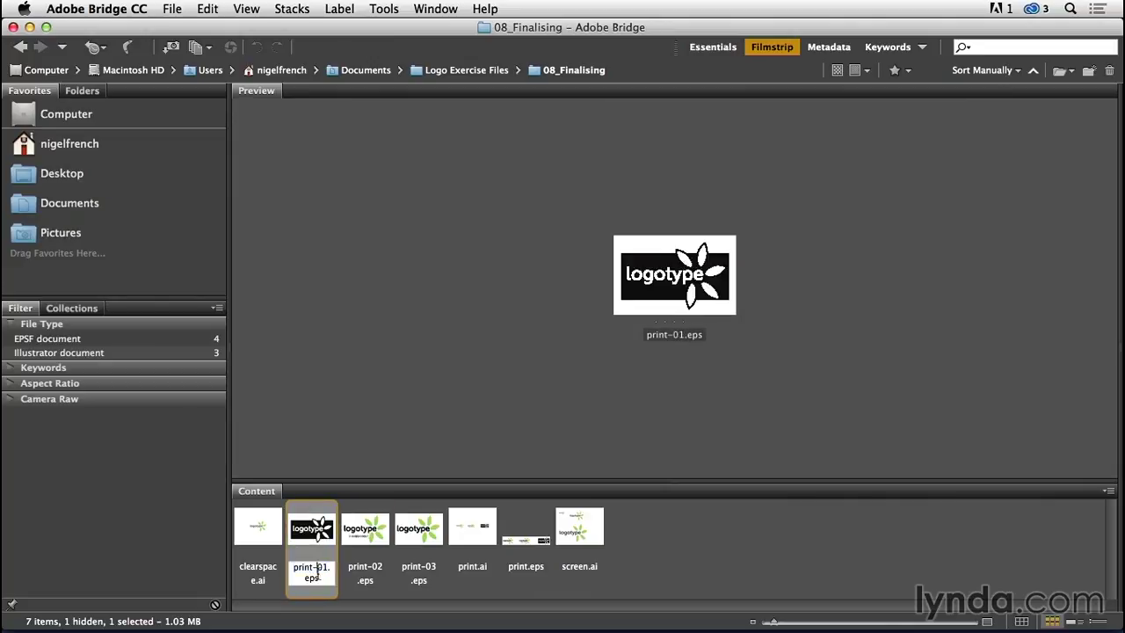
type("_reverse")
left_click(314, 532)
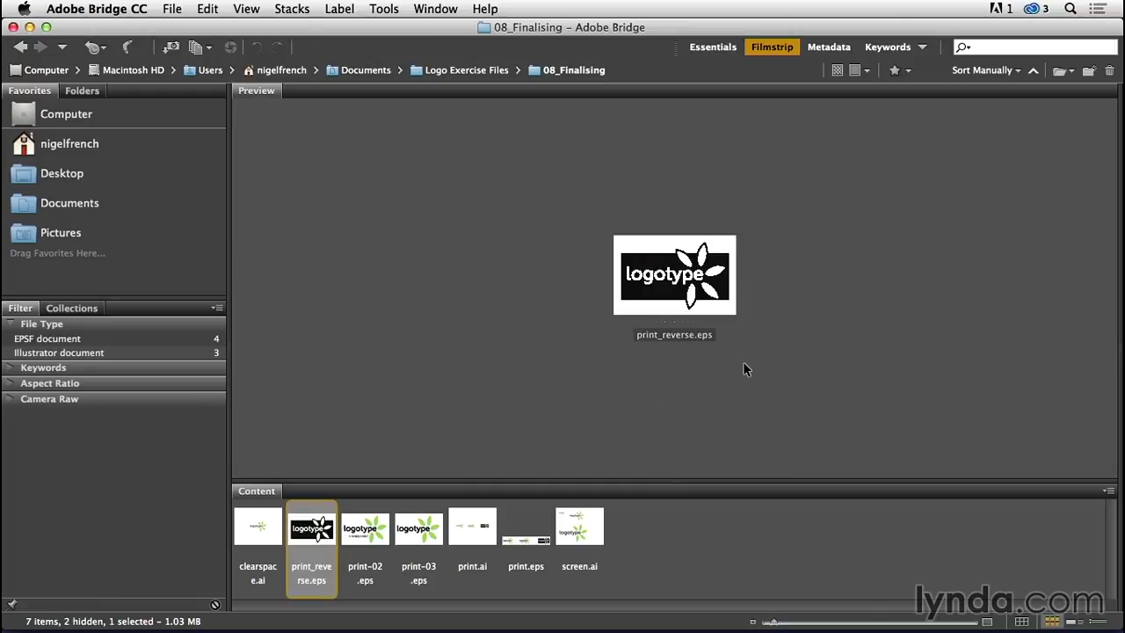